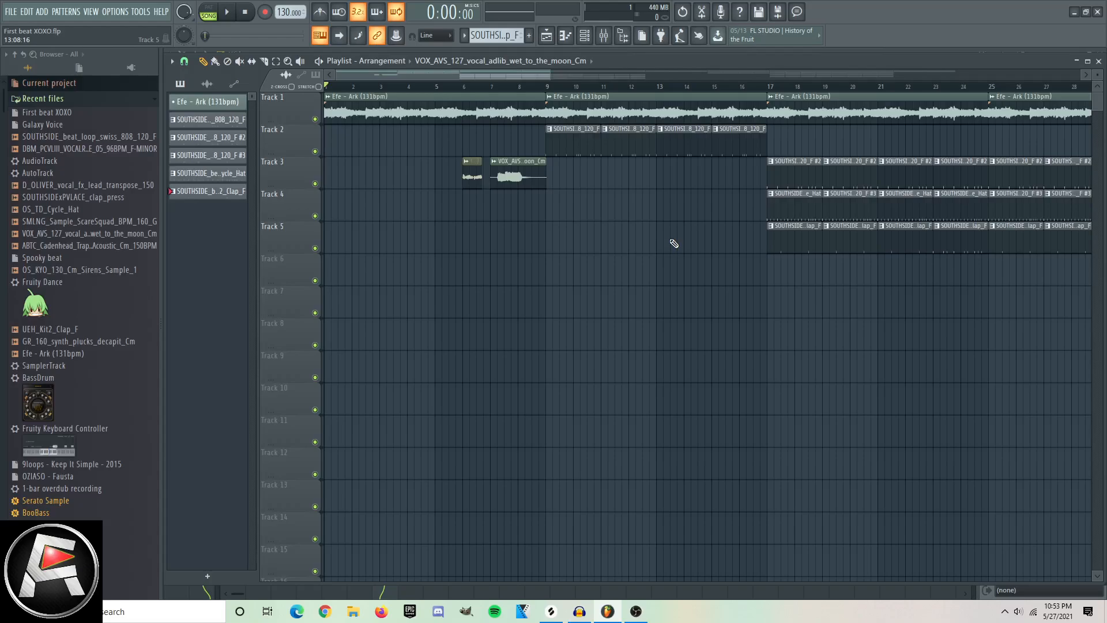
Play the arrangement from the start to just before bar 9 to hear the melody, producer tag and vocal adlib
{"action": "left_click", "coordinate": [358, 97]}
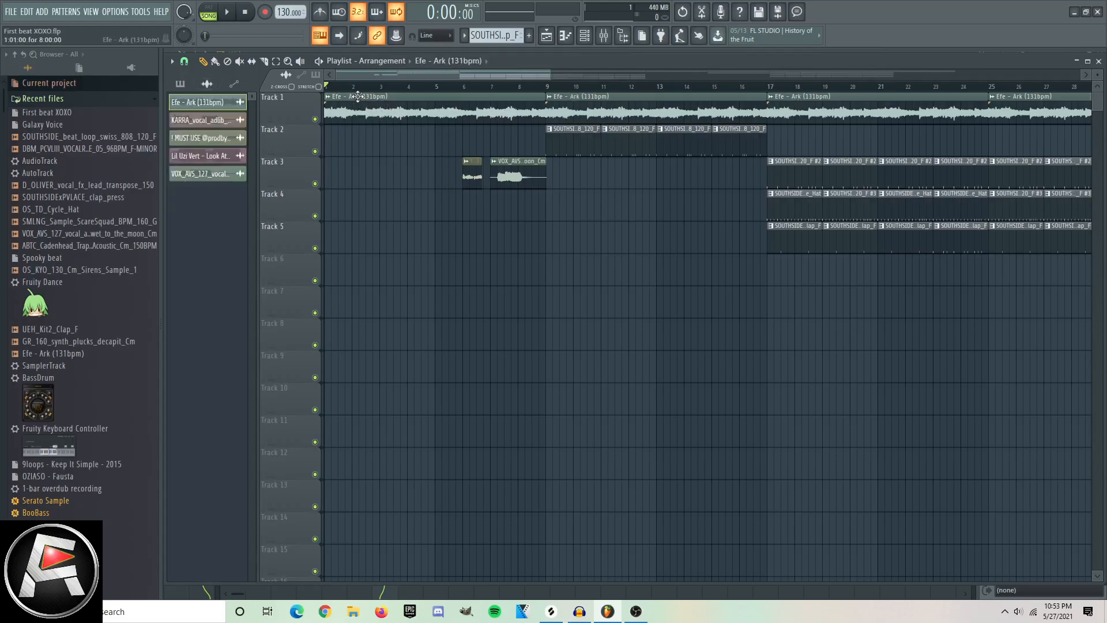
{"action": "left_click", "coordinate": [471, 163]}
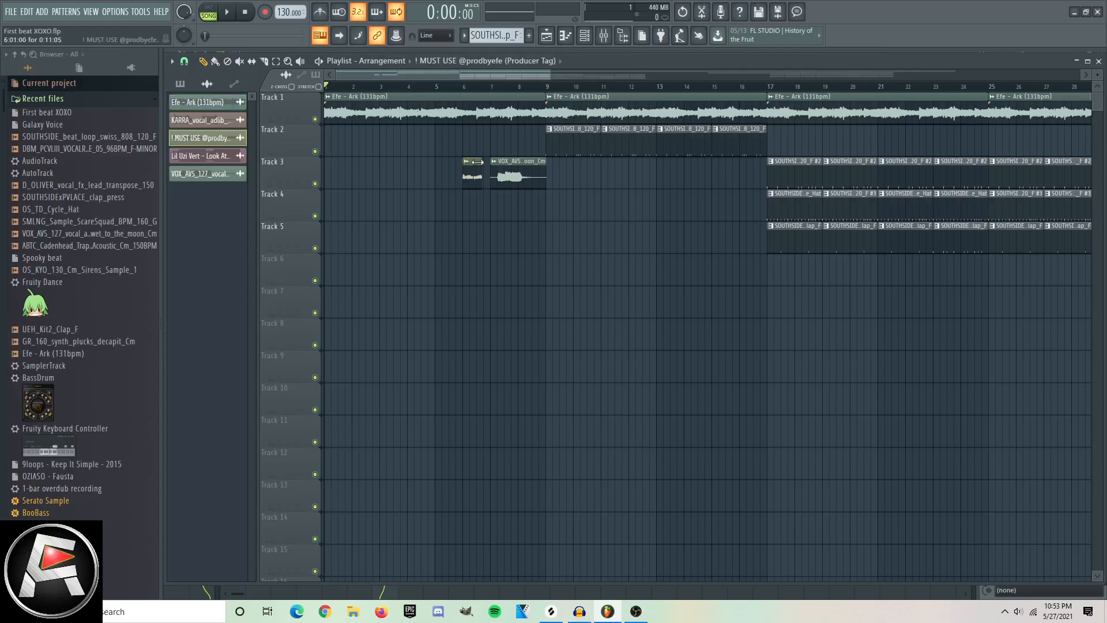
{"action": "left_click", "coordinate": [507, 162]}
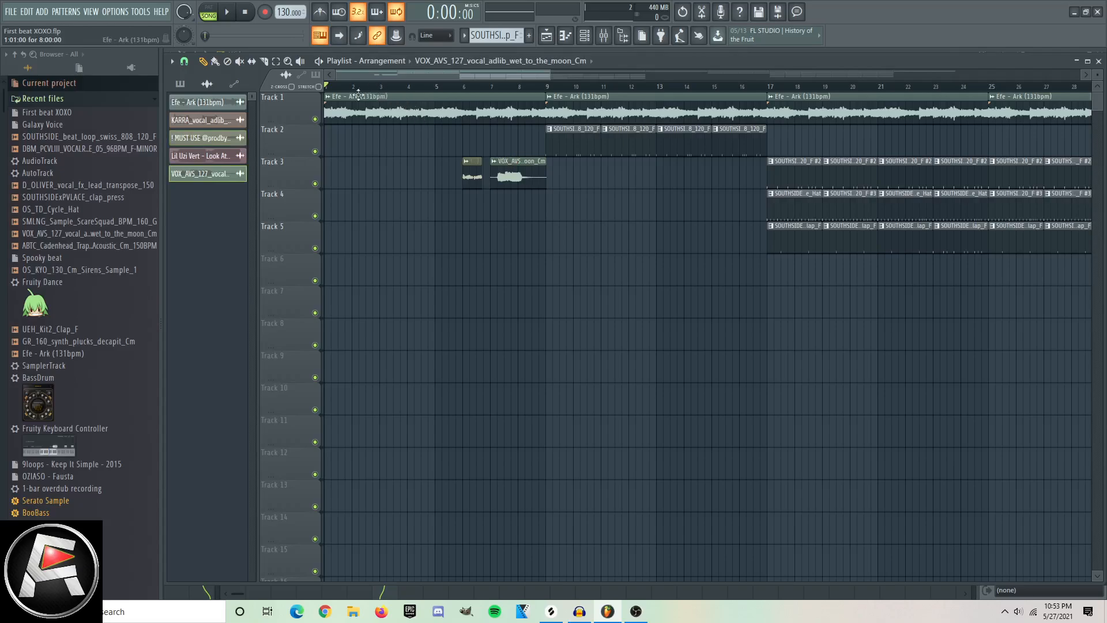
{"action": "left_click", "coordinate": [334, 95]}
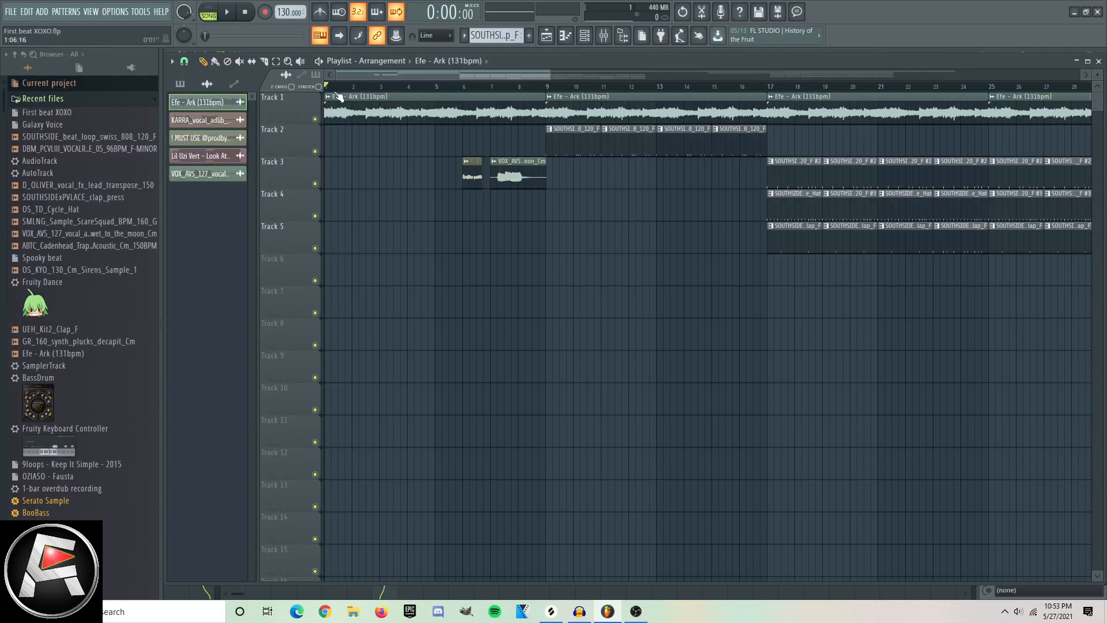
{"action": "left_click", "coordinate": [319, 61]}
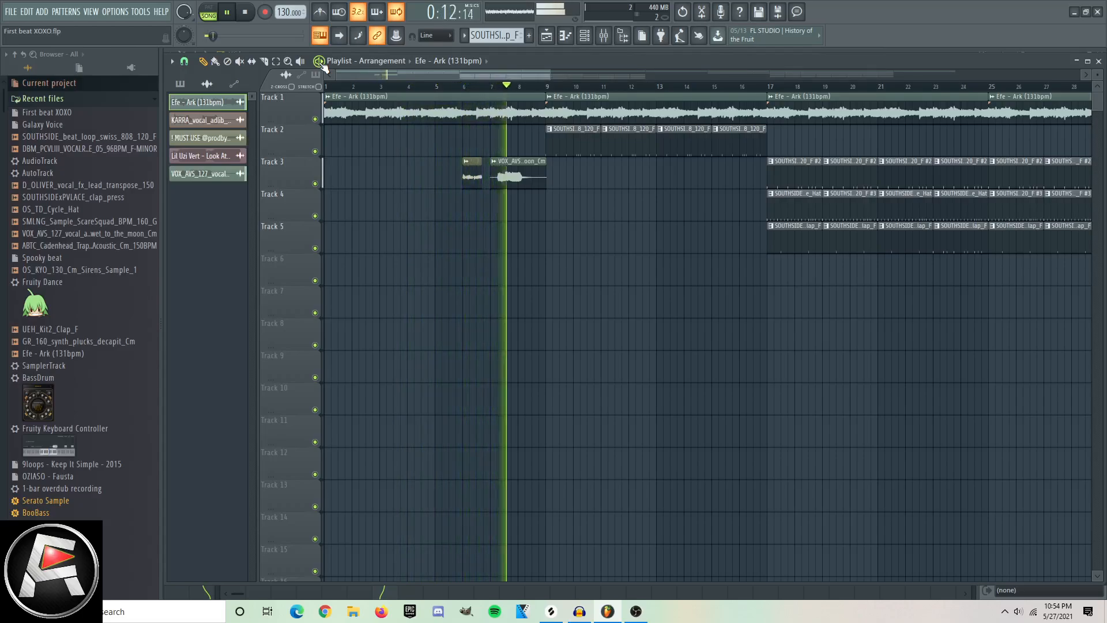
{"action": "key", "text": "space"}
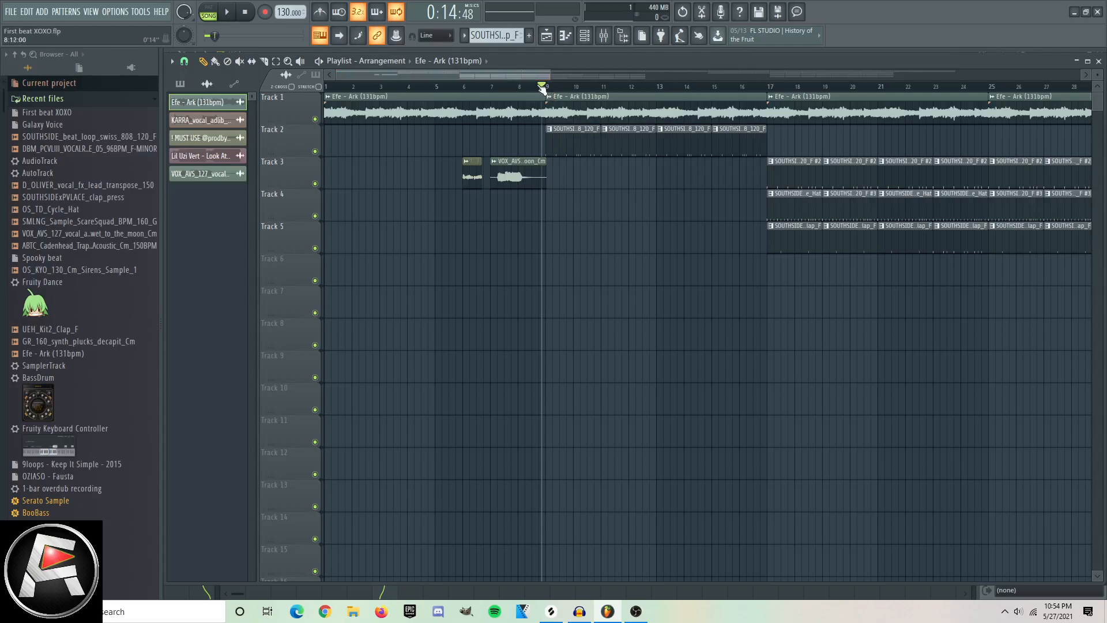
Move the producer tag clip on Track 3 to bar 2 and the wet_to_the_moon vocal adlib clip to about bar 3
{"action": "left_click_drag", "start_coordinate": [544, 86], "coordinate": [532, 87]}
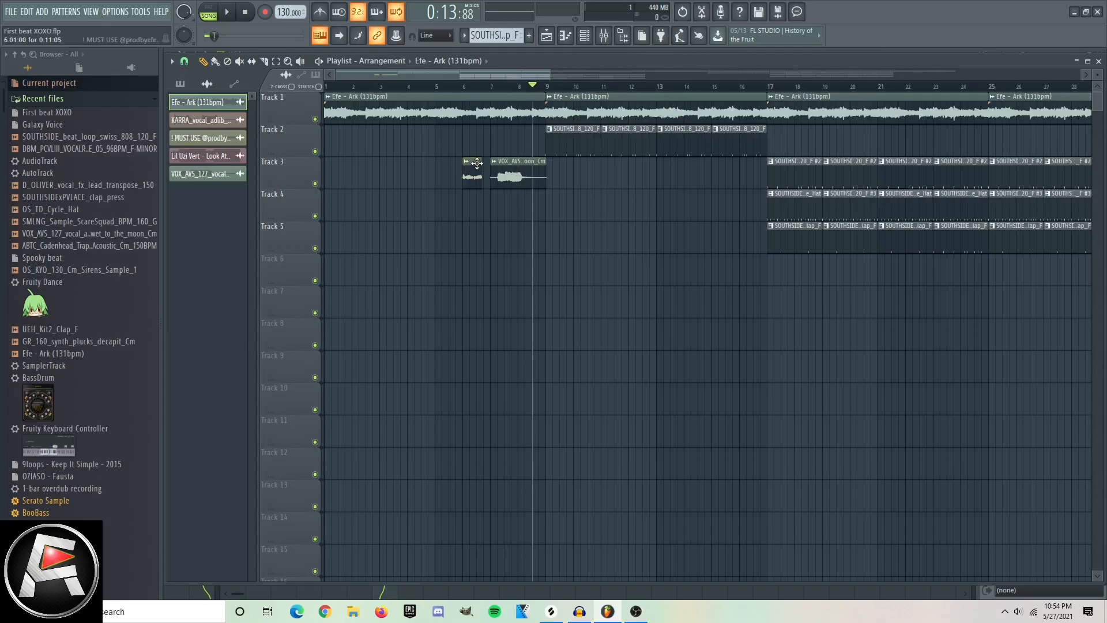
{"action": "left_click_drag", "start_coordinate": [476, 163], "coordinate": [366, 163]}
{"action": "left_click_drag", "start_coordinate": [504, 162], "coordinate": [402, 160]}
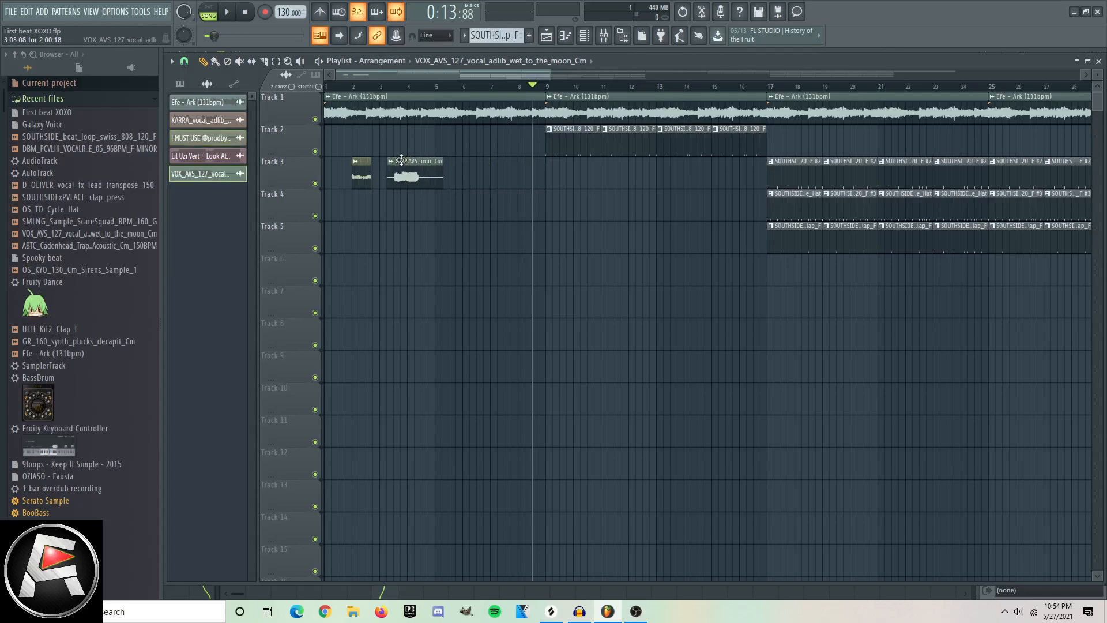
Play the arrangement from about bar 8 through the 808 section on Track 2, stopping just before bar 17
{"action": "left_click_drag", "start_coordinate": [532, 86], "coordinate": [515, 87]}
{"action": "left_click", "coordinate": [319, 62]}
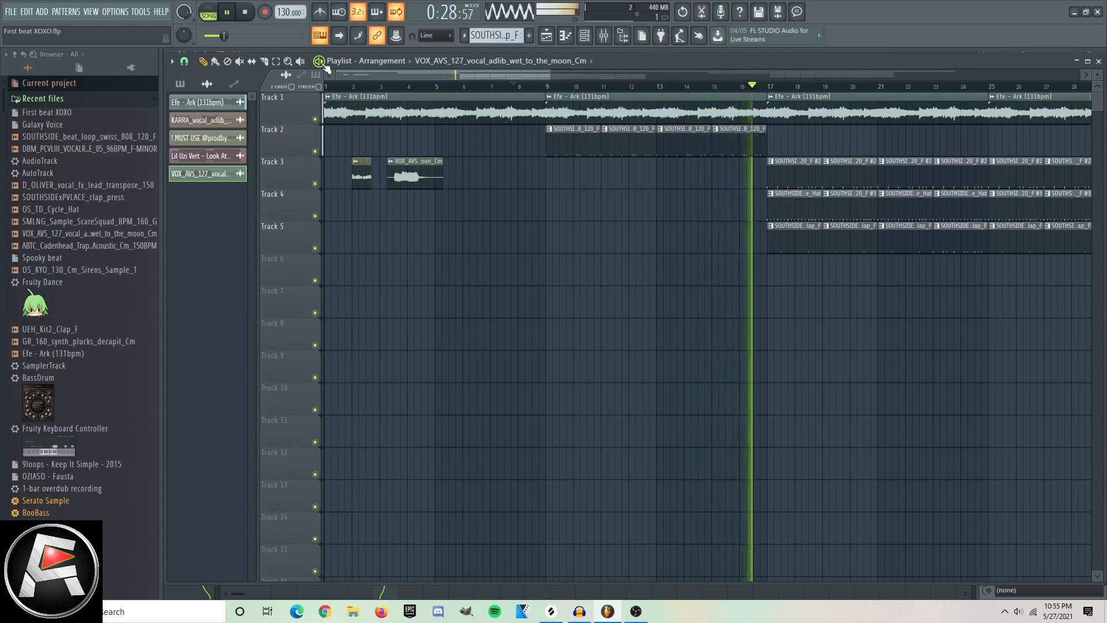
{"action": "key", "text": "space"}
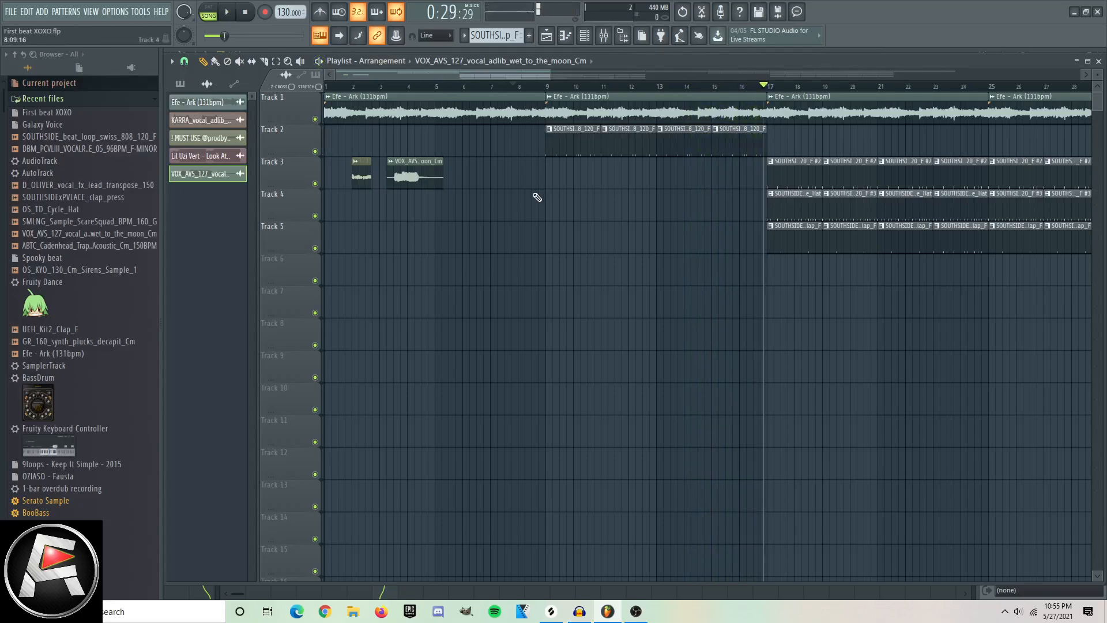
Open the swiss_808 pattern in the piano roll and audition C5 along with higher and lower keys
{"action": "left_click", "coordinate": [565, 36]}
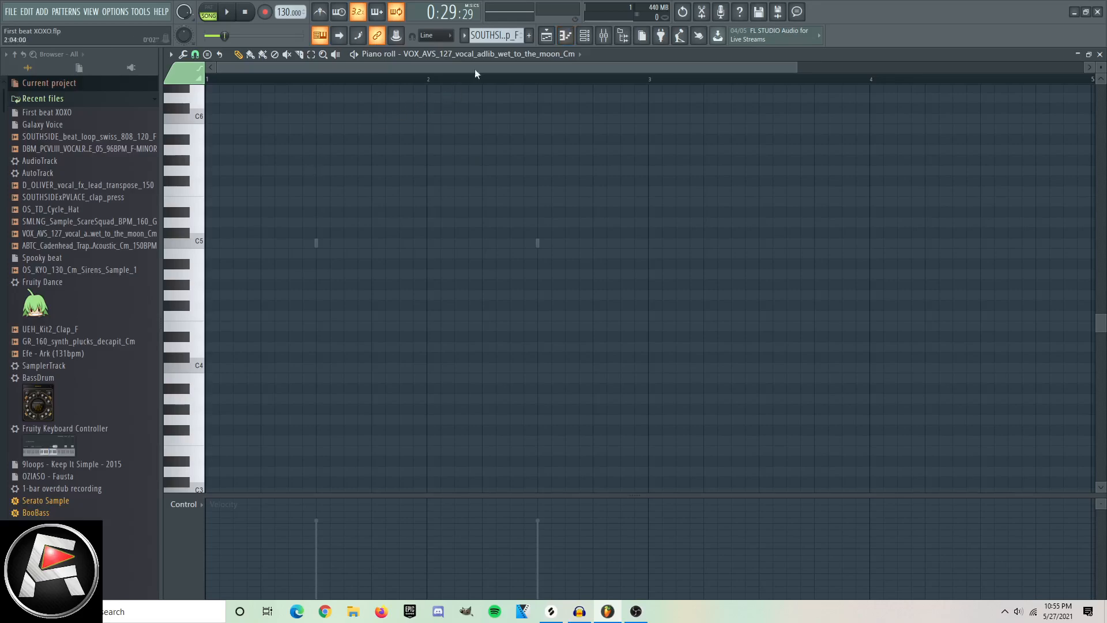
{"action": "left_click", "coordinate": [546, 37]}
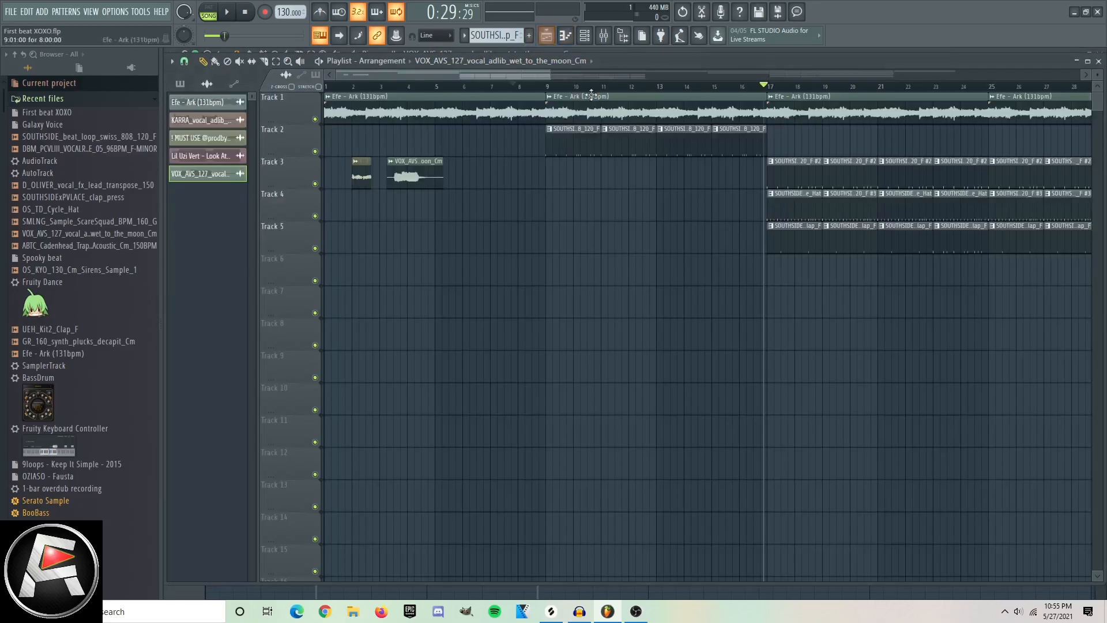
{"action": "left_click", "coordinate": [566, 35]}
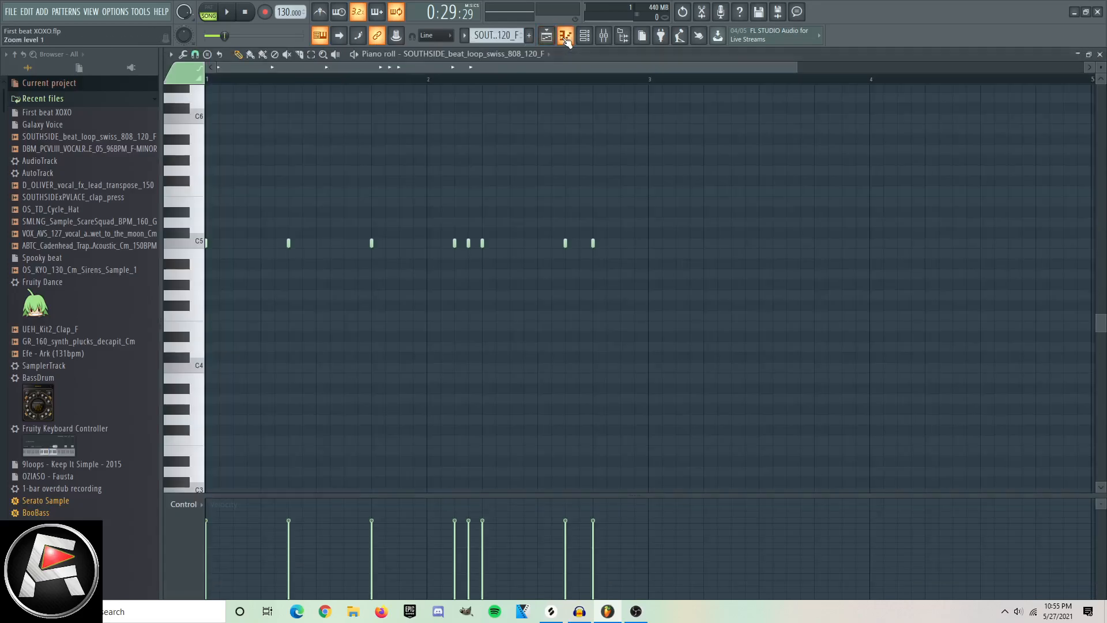
{"action": "left_click", "coordinate": [193, 246]}
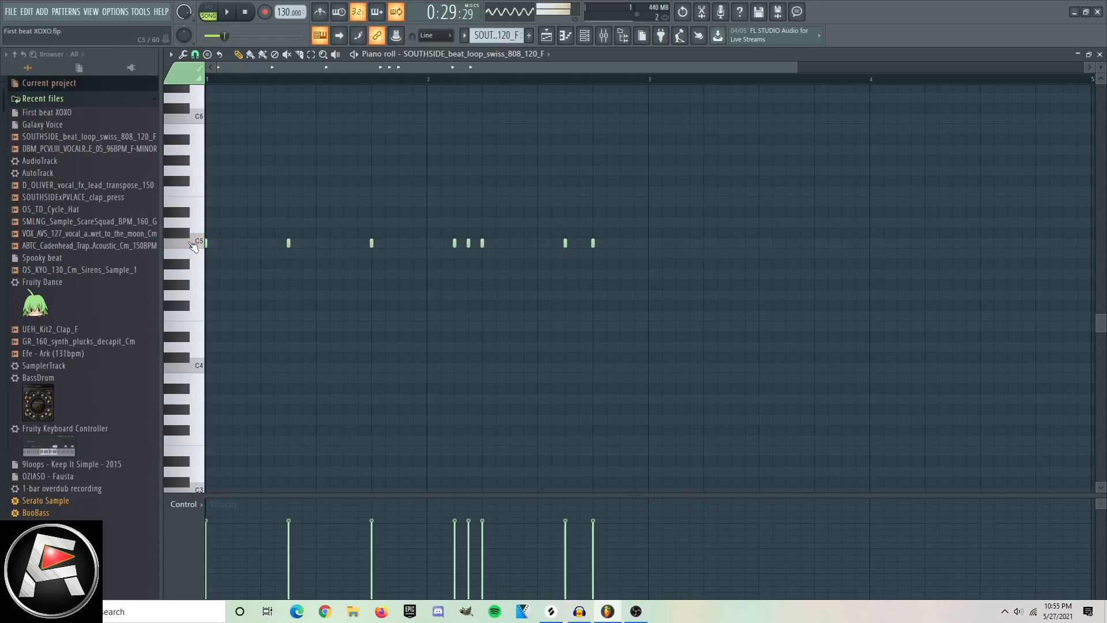
{"action": "left_click", "coordinate": [200, 183]}
{"action": "left_click", "coordinate": [195, 349]}
{"action": "left_click", "coordinate": [200, 179]}
{"action": "left_click", "coordinate": [198, 347]}
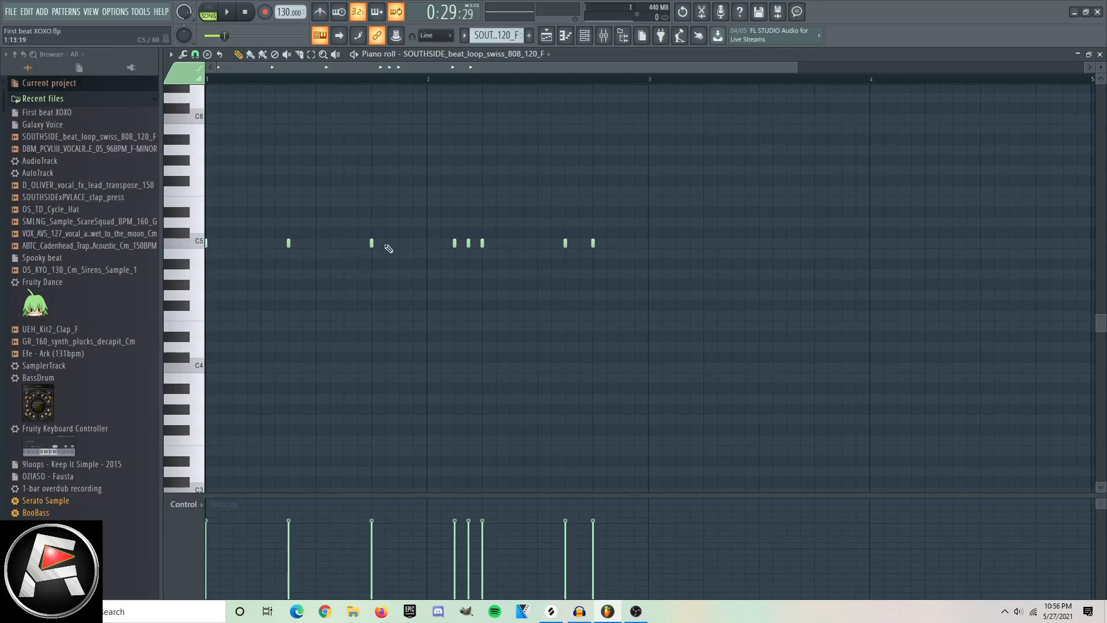
Move the three closely spaced C5 notes early in bar 2 to D#5 and play back the 808 pattern
{"action": "left_click", "coordinate": [455, 212]}
{"action": "left_click", "coordinate": [468, 212]}
{"action": "left_click", "coordinate": [482, 212]}
{"action": "right_click", "coordinate": [455, 243]}
{"action": "right_click", "coordinate": [468, 244]}
{"action": "right_click", "coordinate": [482, 244]}
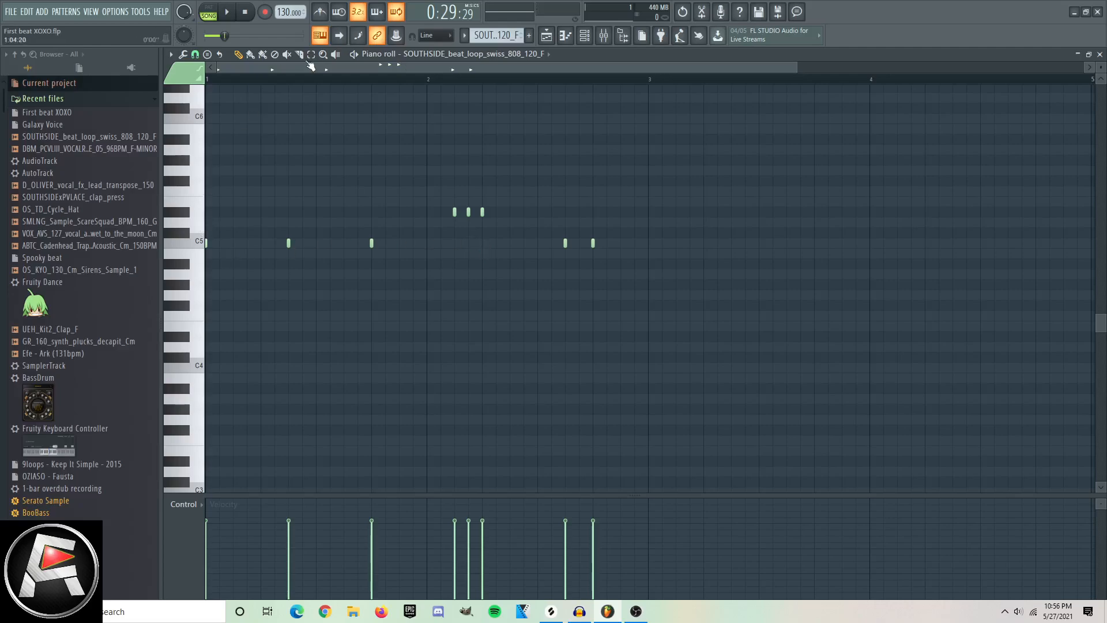
{"action": "left_click", "coordinate": [354, 54]}
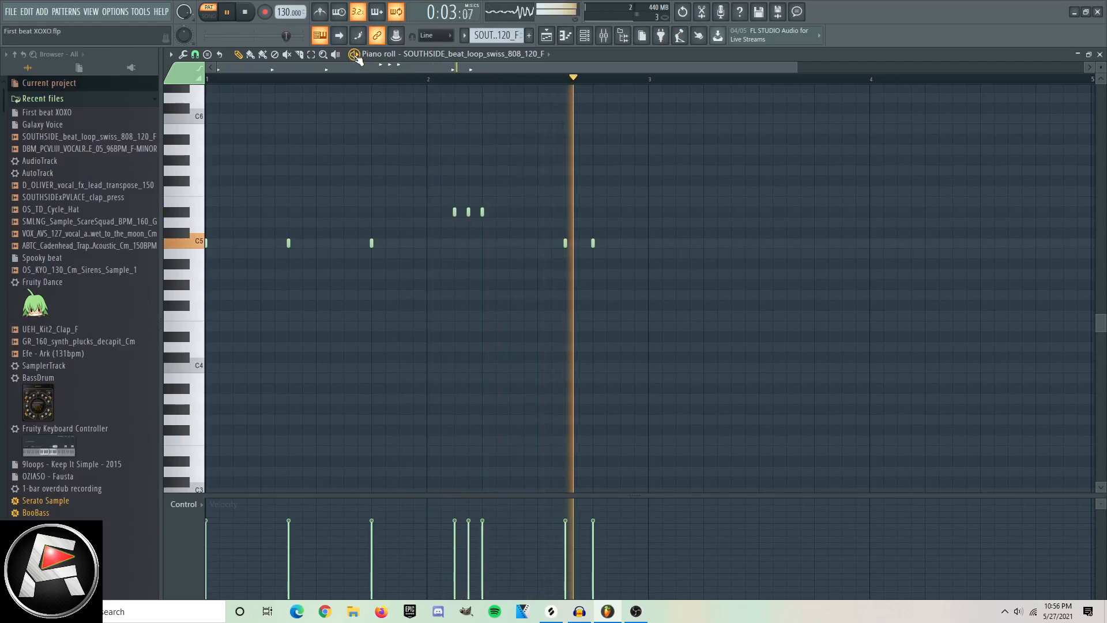
{"action": "left_click", "coordinate": [354, 54]}
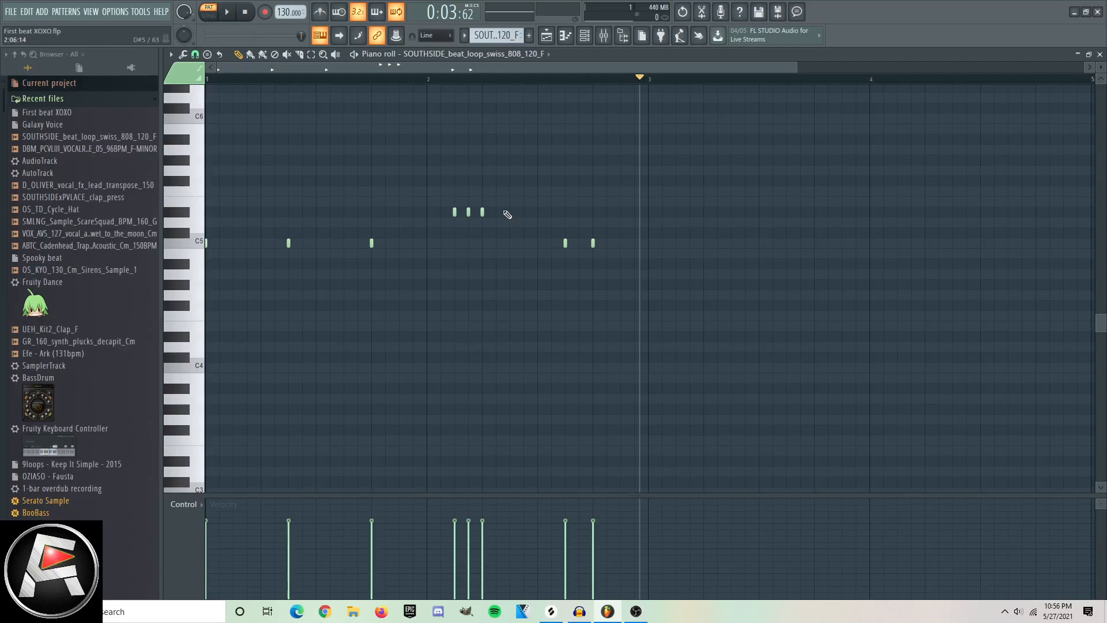
Remove the three D#5 notes from bar 2 and put them back on C5 at the same beats
{"action": "right_click", "coordinate": [455, 211]}
{"action": "right_click", "coordinate": [468, 212]}
{"action": "right_click", "coordinate": [482, 211]}
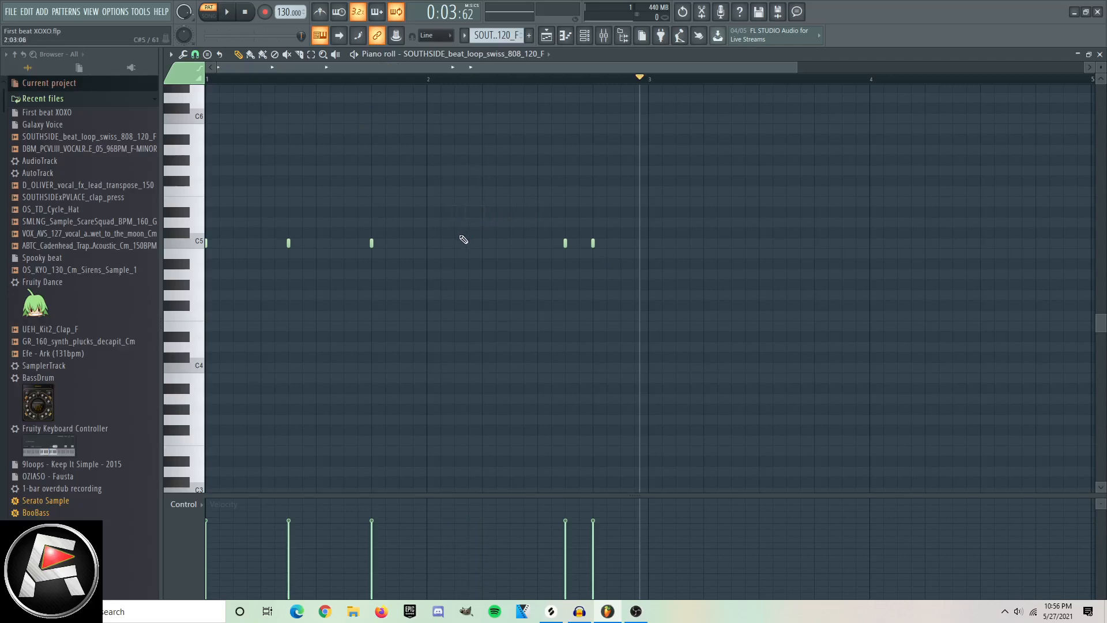
{"action": "left_click", "coordinate": [468, 244]}
{"action": "left_click", "coordinate": [482, 245]}
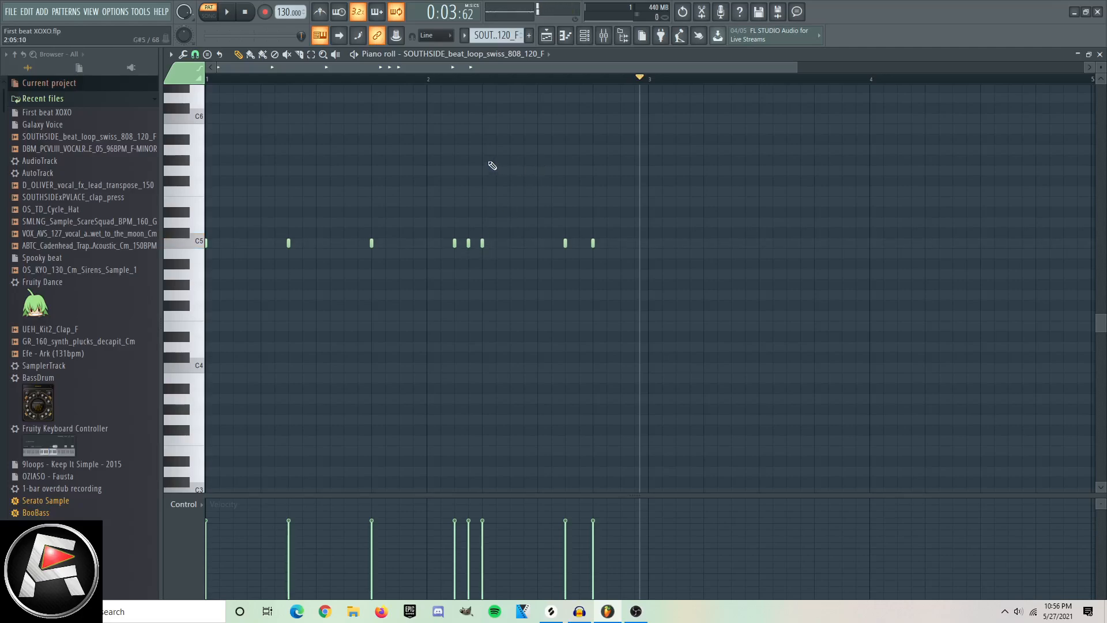
Review the mixer's insert levels and return to the playlist
{"action": "left_click", "coordinate": [546, 35]}
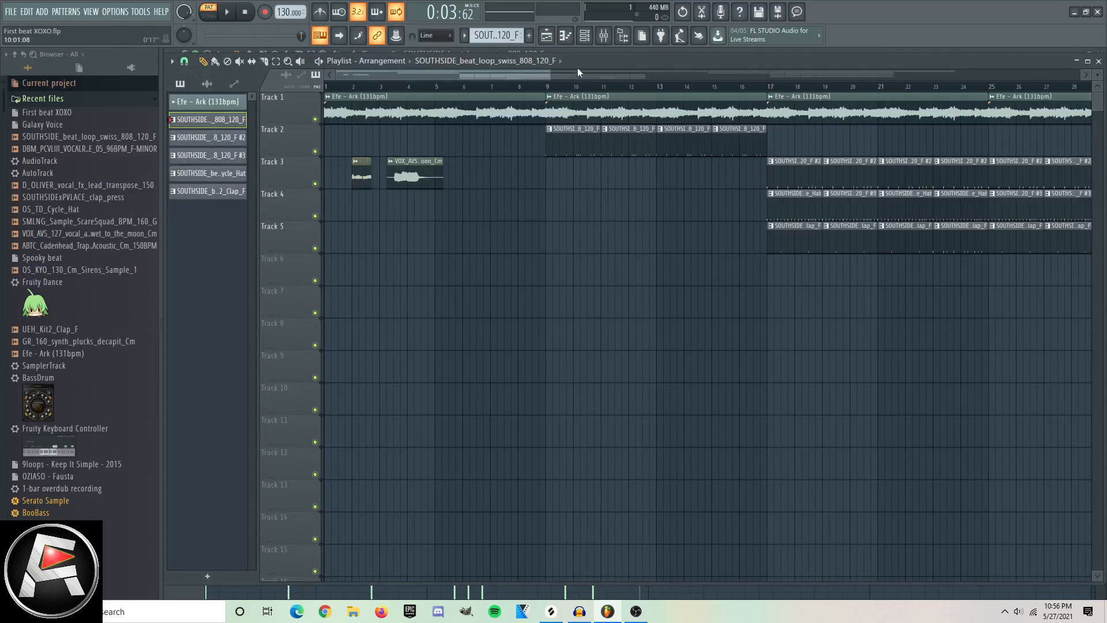
{"action": "left_click", "coordinate": [565, 35]}
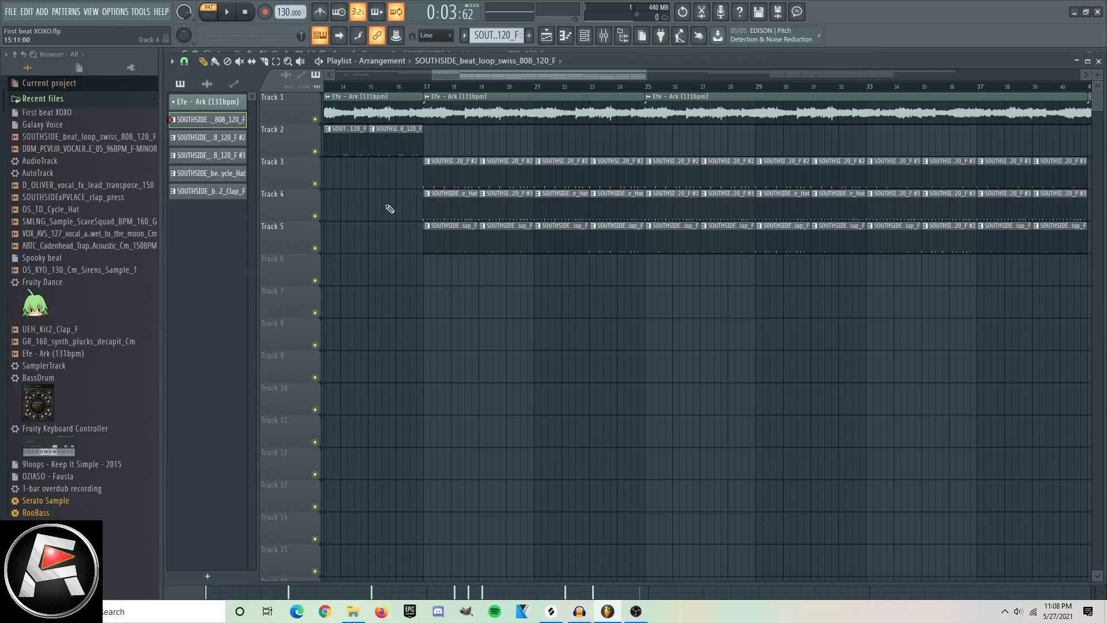
{"action": "left_click", "coordinate": [603, 35]}
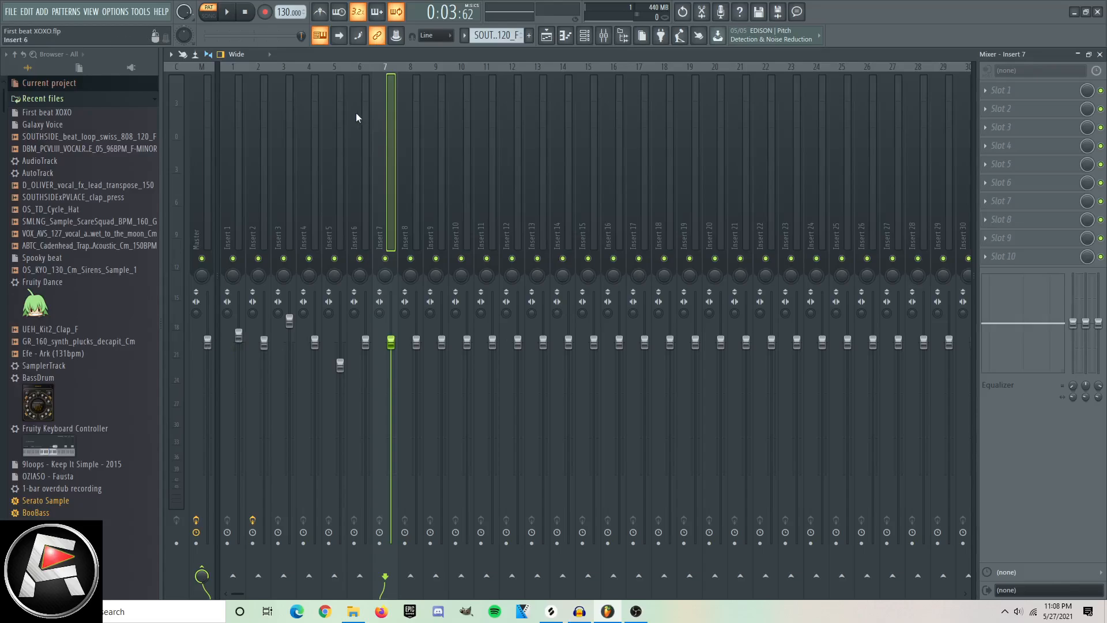
{"action": "left_click", "coordinate": [546, 36]}
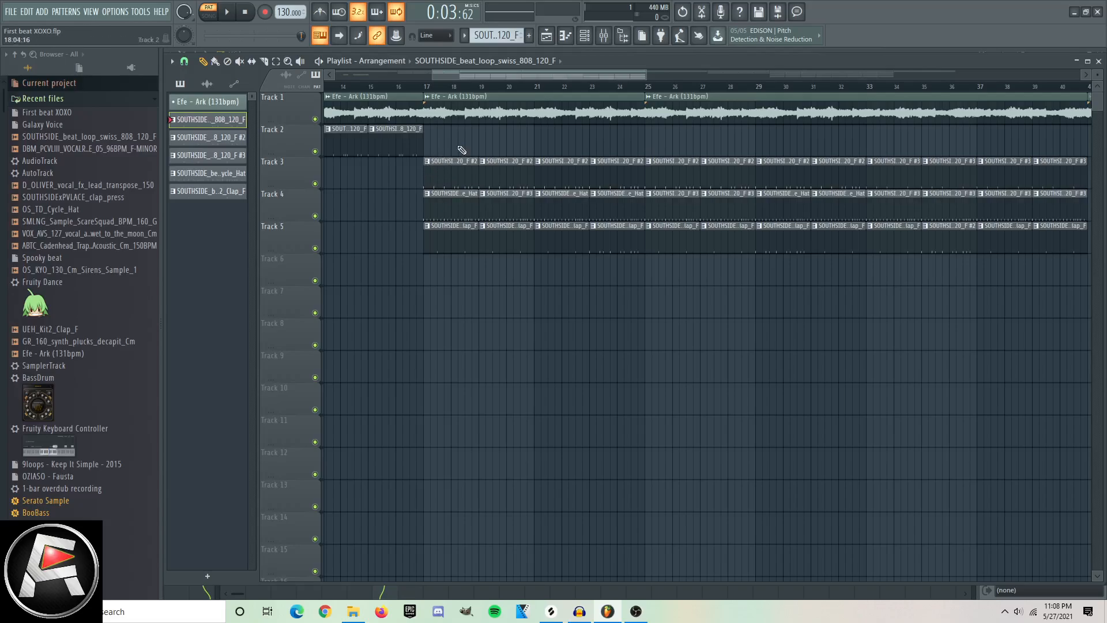
Play the song from the 808 section into the hat and clap section that starts at bar 17
{"action": "mouse_move", "coordinate": [498, 74]}
{"action": "left_mouse_down"}
{"action": "mouse_move", "coordinate": [456, 71]}
{"action": "mouse_move", "coordinate": [485, 71]}
{"action": "left_mouse_up"}
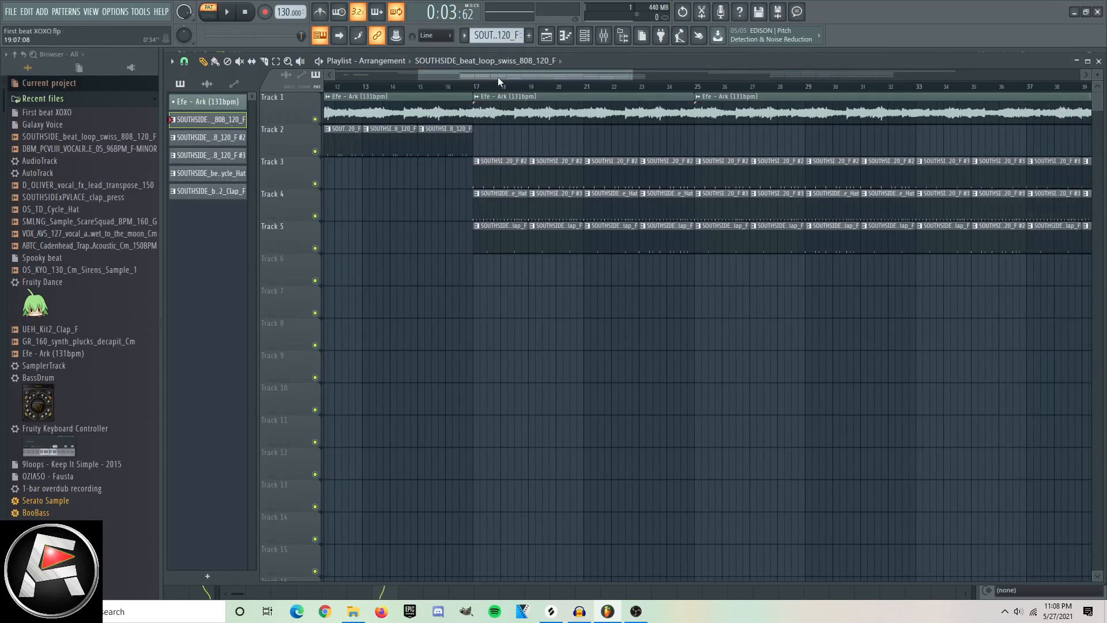
{"action": "mouse_move", "coordinate": [499, 72]}
{"action": "left_mouse_down"}
{"action": "mouse_move", "coordinate": [508, 71]}
{"action": "mouse_move", "coordinate": [427, 78]}
{"action": "mouse_move", "coordinate": [478, 70]}
{"action": "left_mouse_up"}
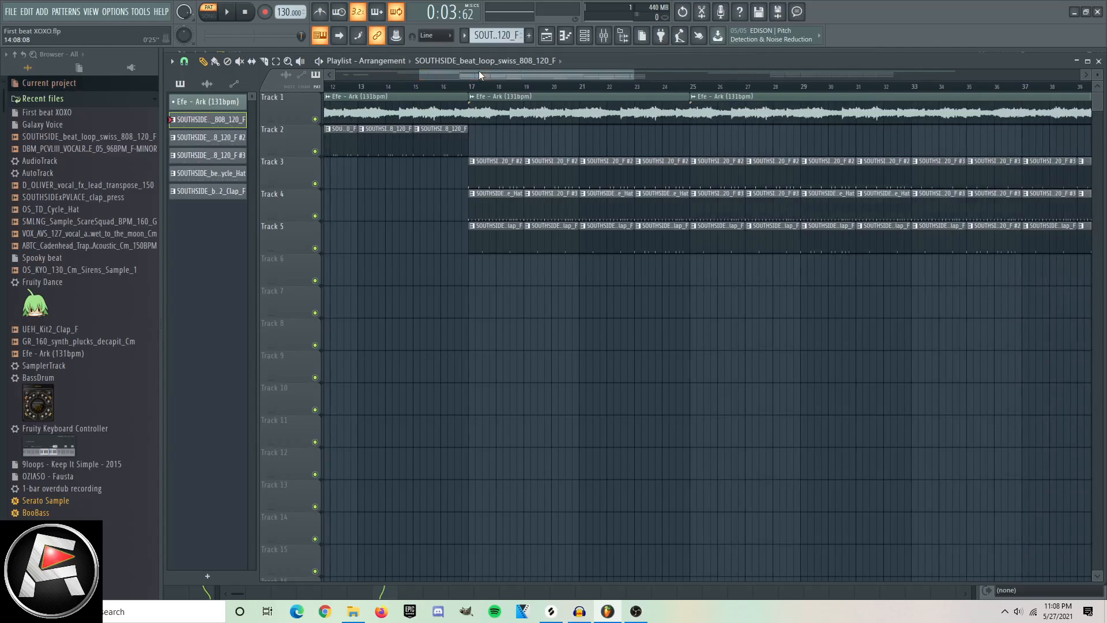
{"action": "left_click", "coordinate": [327, 63]}
{"action": "left_click_drag", "start_coordinate": [485, 78], "coordinate": [375, 79]}
{"action": "left_click", "coordinate": [627, 87]}
{"action": "left_click", "coordinate": [670, 87]}
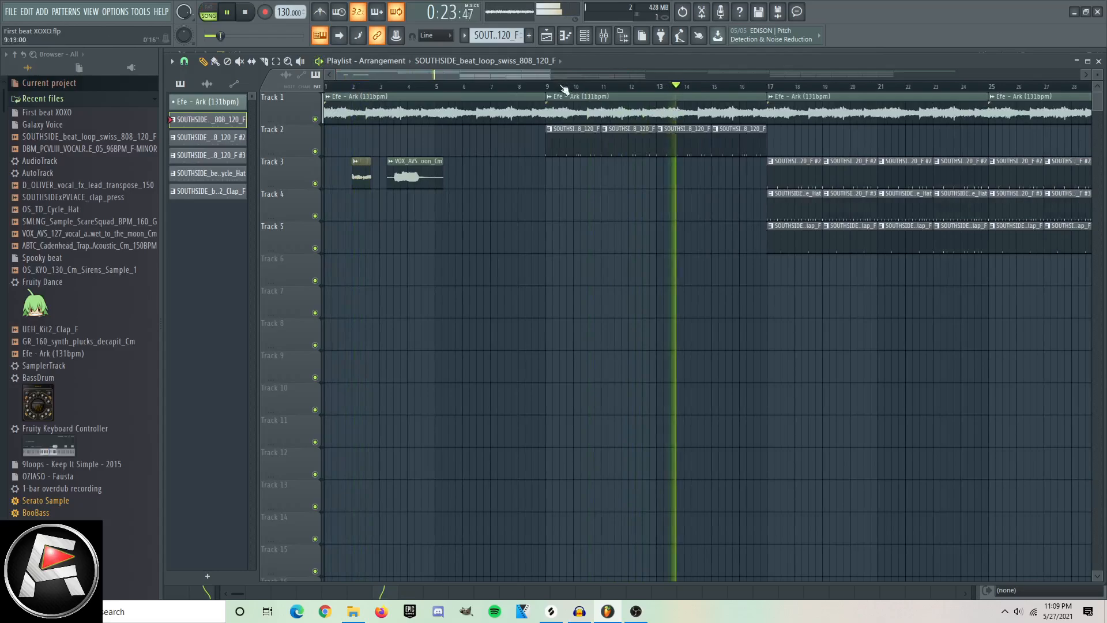
{"action": "left_click_drag", "start_coordinate": [529, 78], "coordinate": [622, 75]}
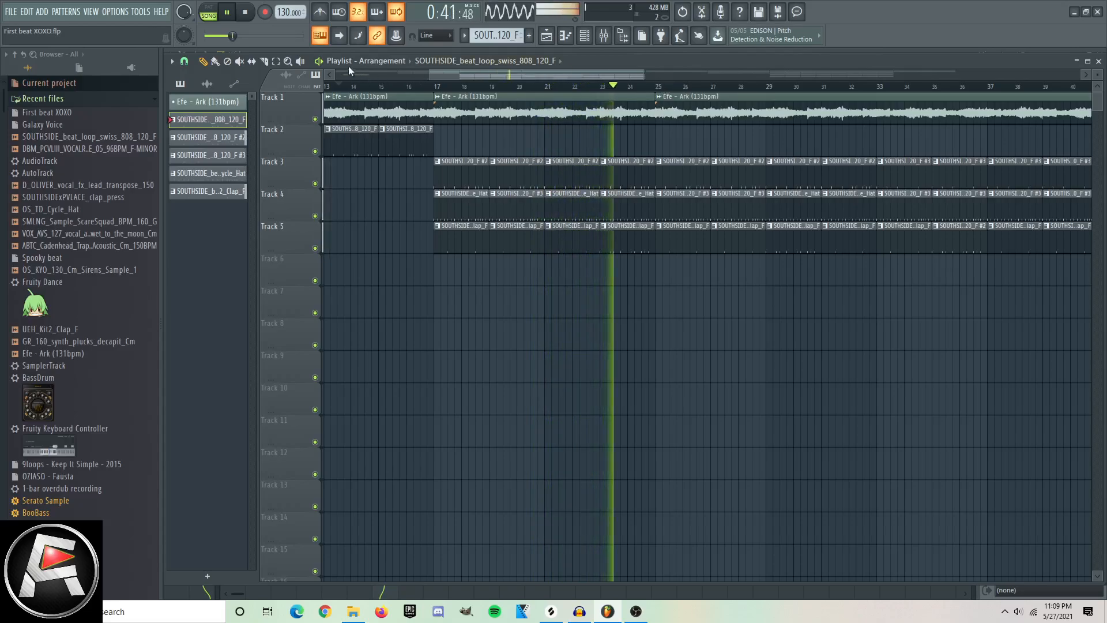
{"action": "key", "text": "space"}
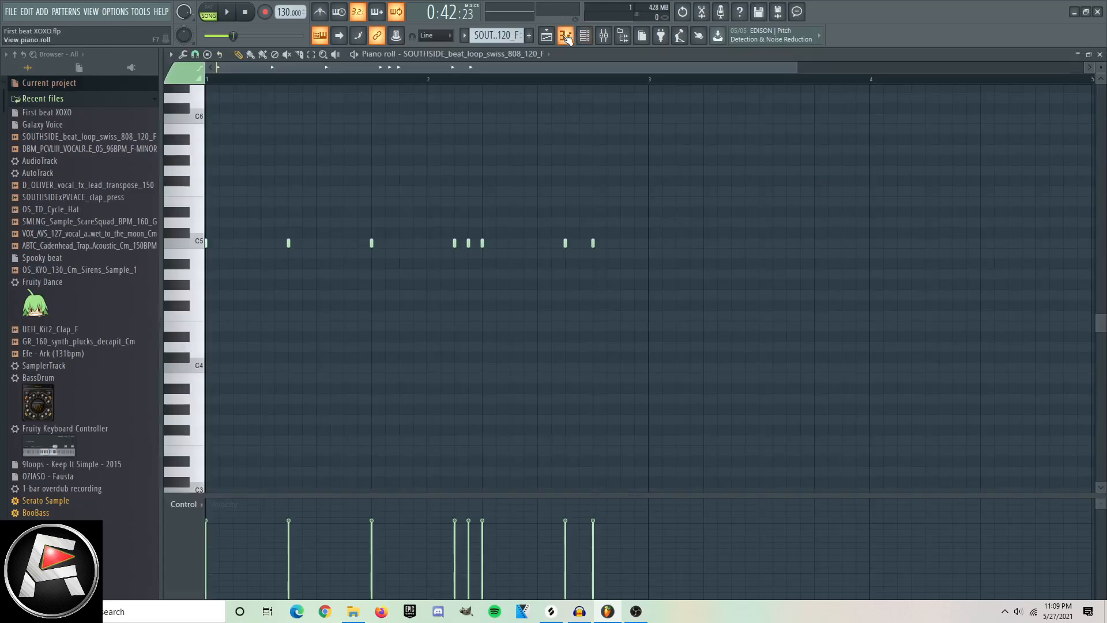
Inspect the notes of the swiss_808 pattern and of its #2 pattern in the piano roll, returning to the playlist
{"action": "double_click", "coordinate": [468, 165]}
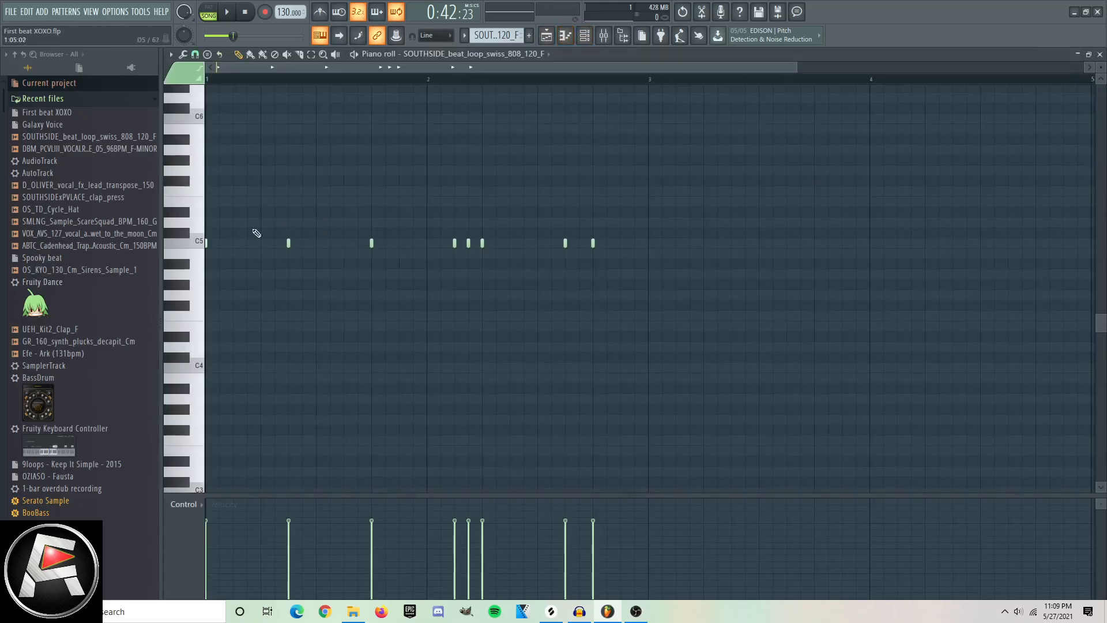
{"action": "left_click", "coordinate": [196, 234]}
{"action": "left_click", "coordinate": [546, 35]}
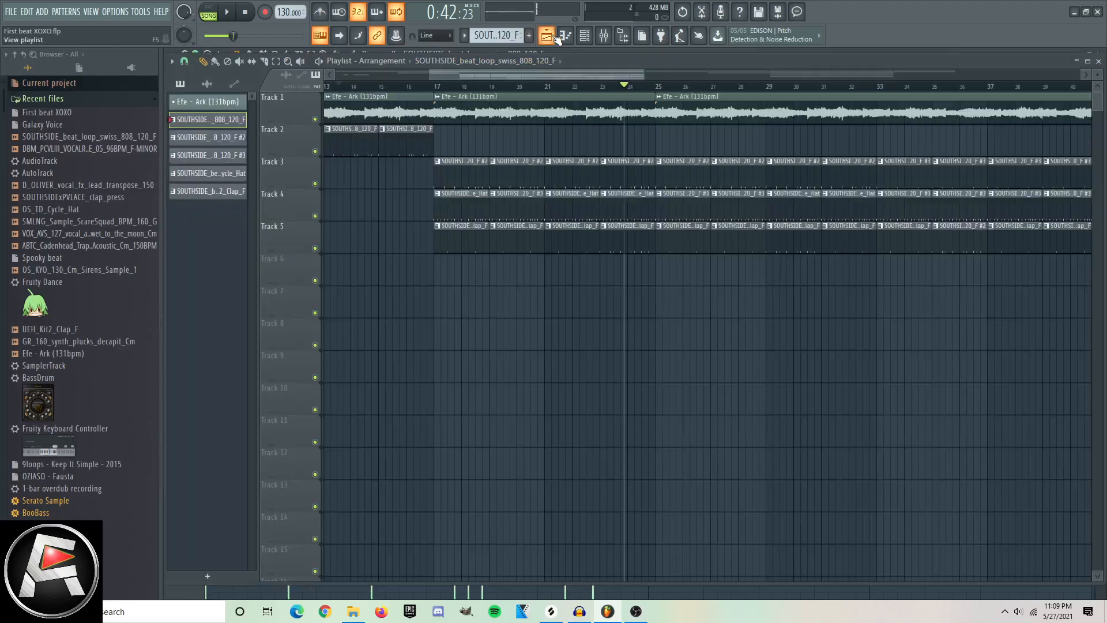
{"action": "double_click", "coordinate": [472, 196]}
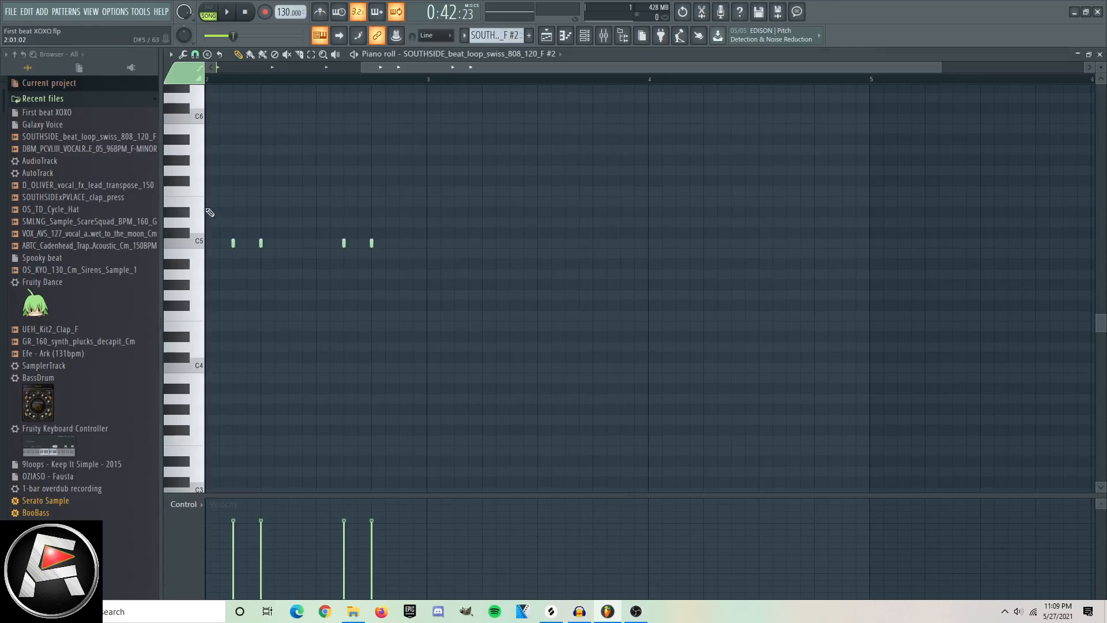
{"action": "key", "text": "F5"}
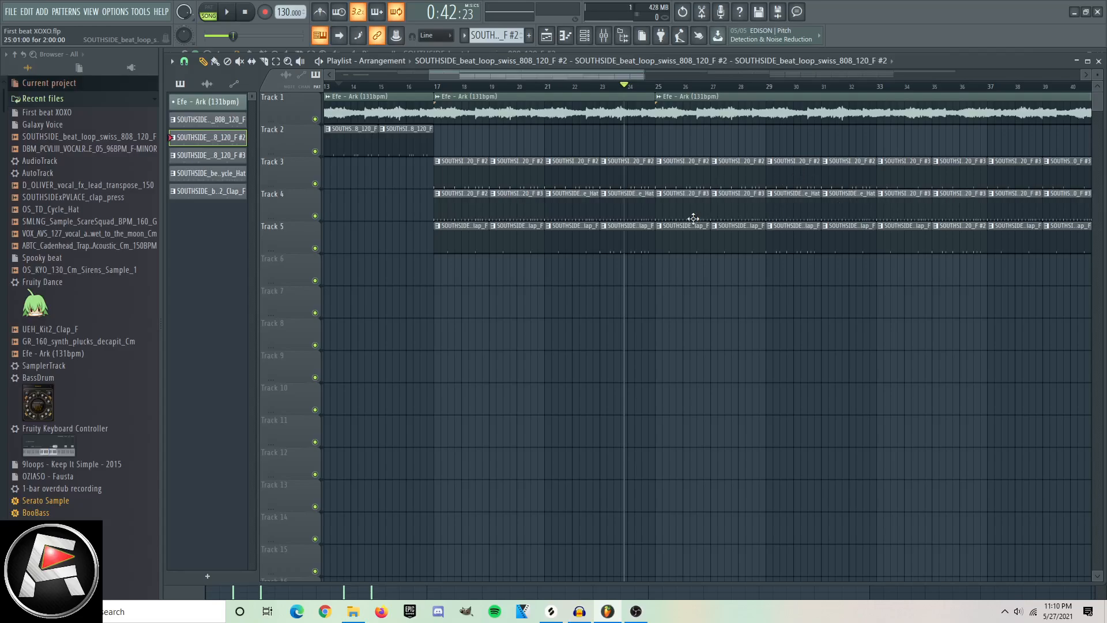
{"action": "left_click_drag", "start_coordinate": [476, 73], "coordinate": [499, 72]}
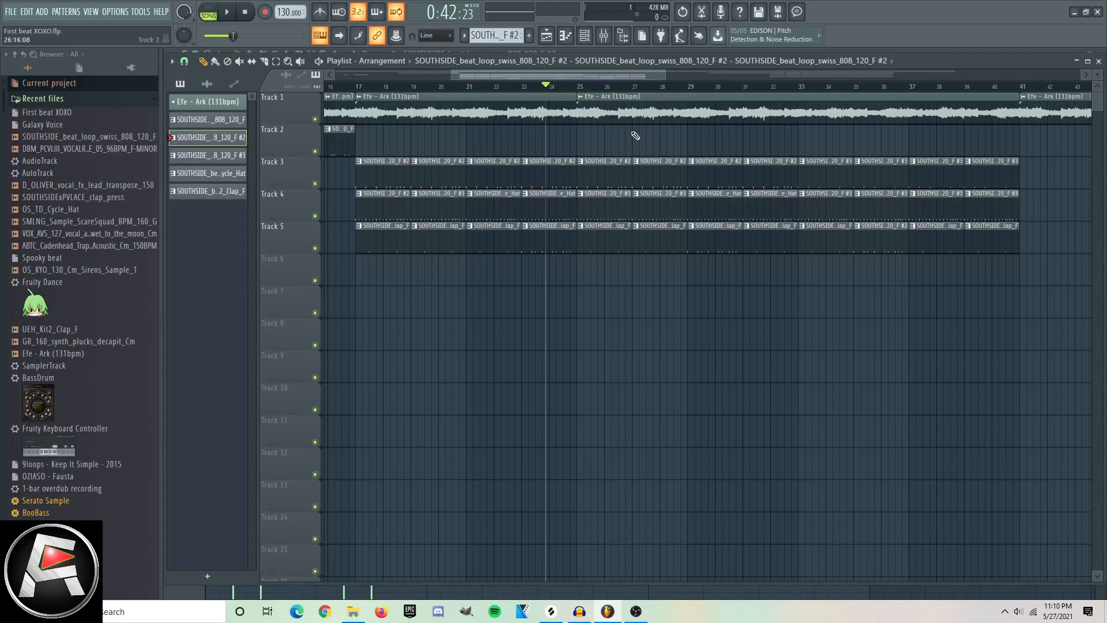
{"action": "mouse_move", "coordinate": [599, 74]}
{"action": "left_mouse_down"}
{"action": "mouse_move", "coordinate": [656, 67]}
{"action": "mouse_move", "coordinate": [517, 74]}
{"action": "mouse_move", "coordinate": [590, 73]}
{"action": "left_mouse_up"}
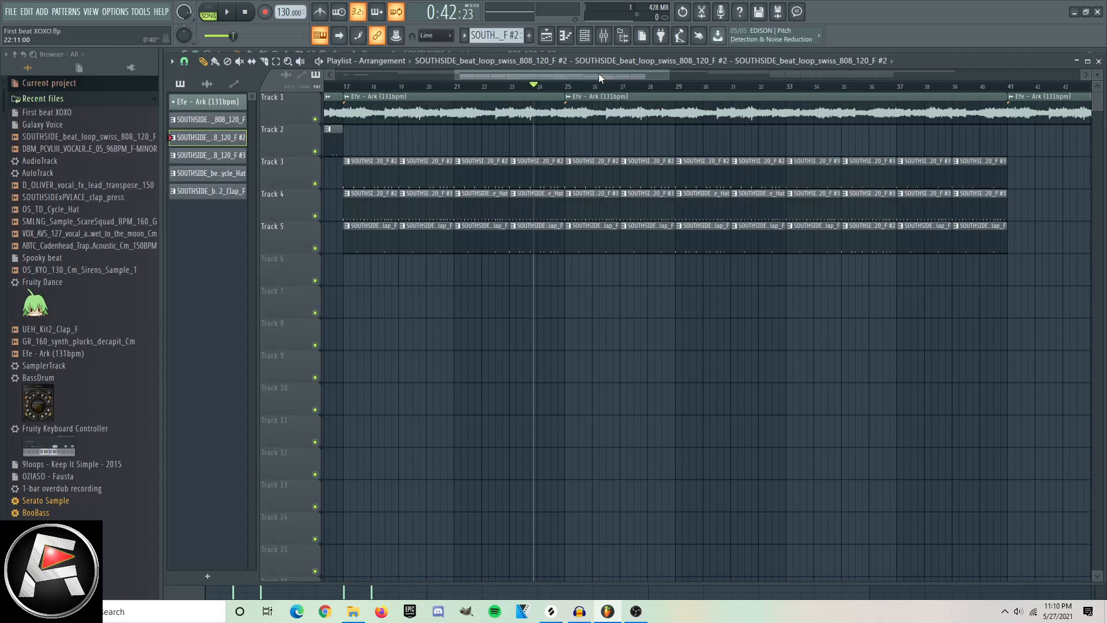
{"action": "left_click_drag", "start_coordinate": [598, 73], "coordinate": [460, 75]}
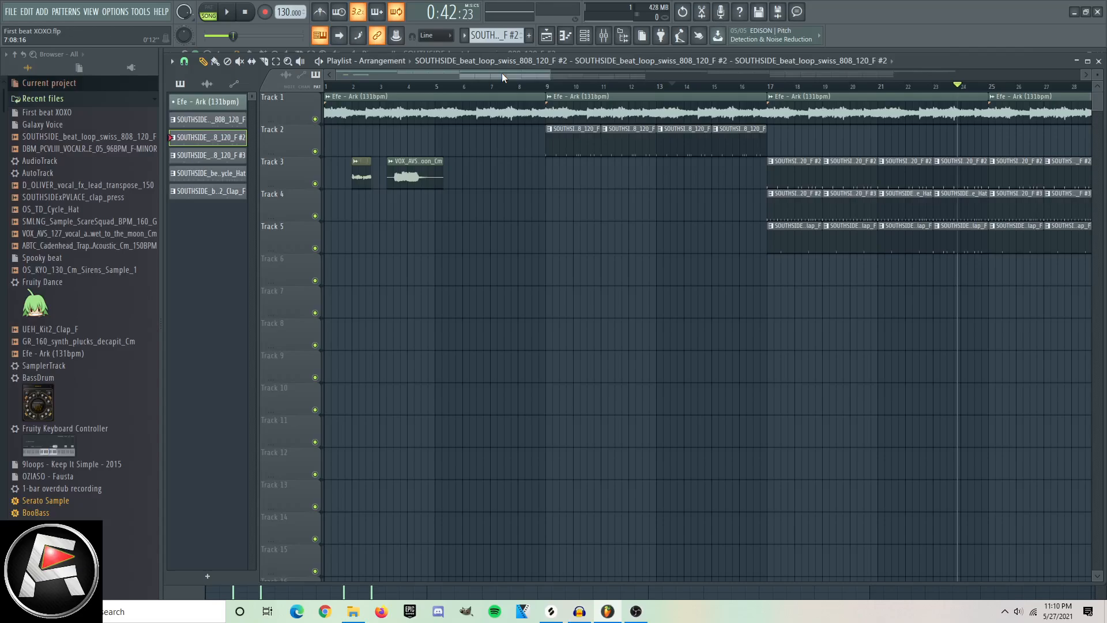
{"action": "mouse_move", "coordinate": [501, 73]}
{"action": "left_mouse_down"}
{"action": "mouse_move", "coordinate": [631, 63]}
{"action": "mouse_move", "coordinate": [486, 71]}
{"action": "left_mouse_up"}
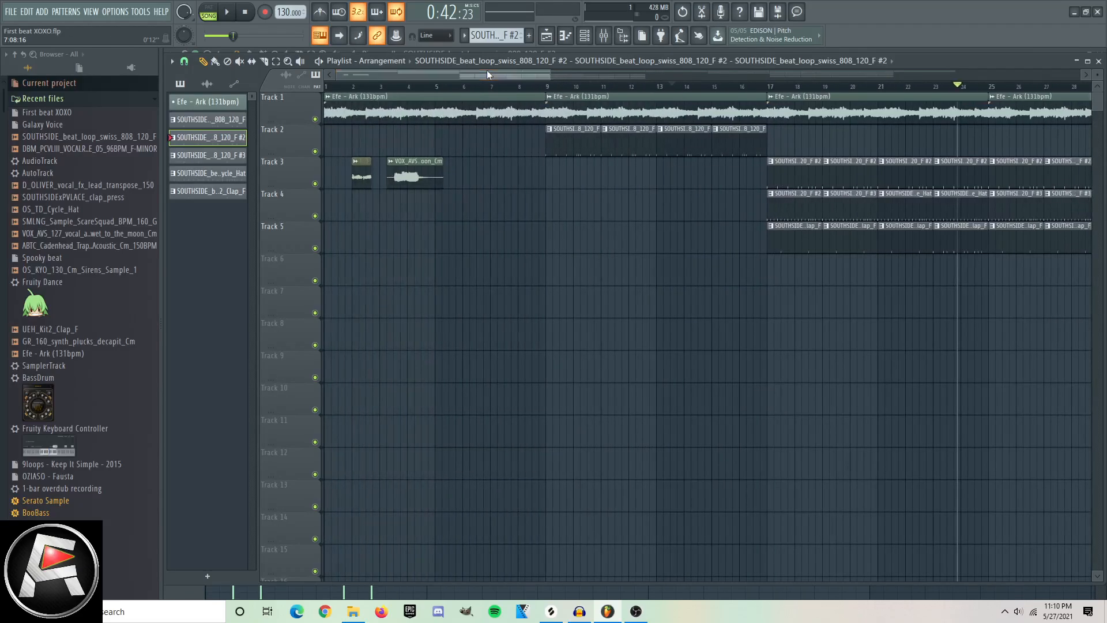